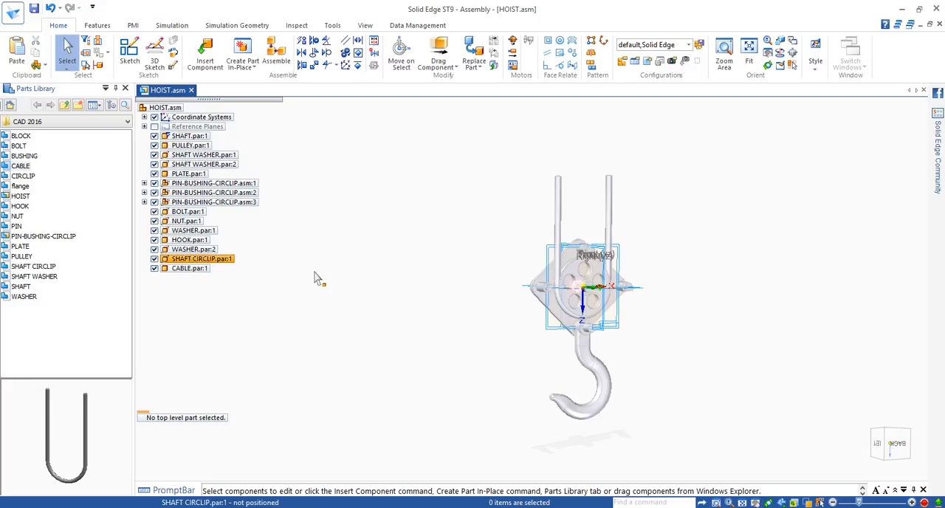
Insert another PLATE from the parts library into the hoist assembly and axially align its central hole with the shaft.
middle_click_drag(688, 295, 768, 295)
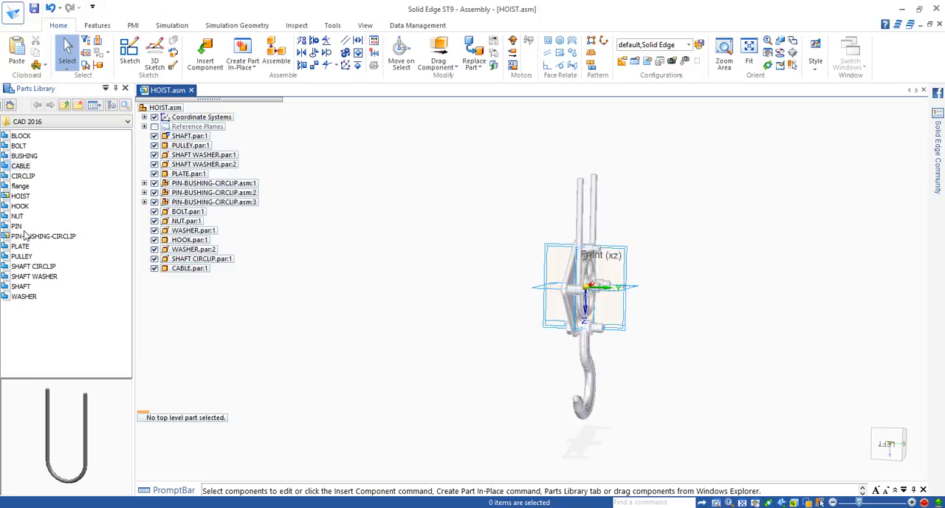
left_click_drag(20, 246, 254, 239)
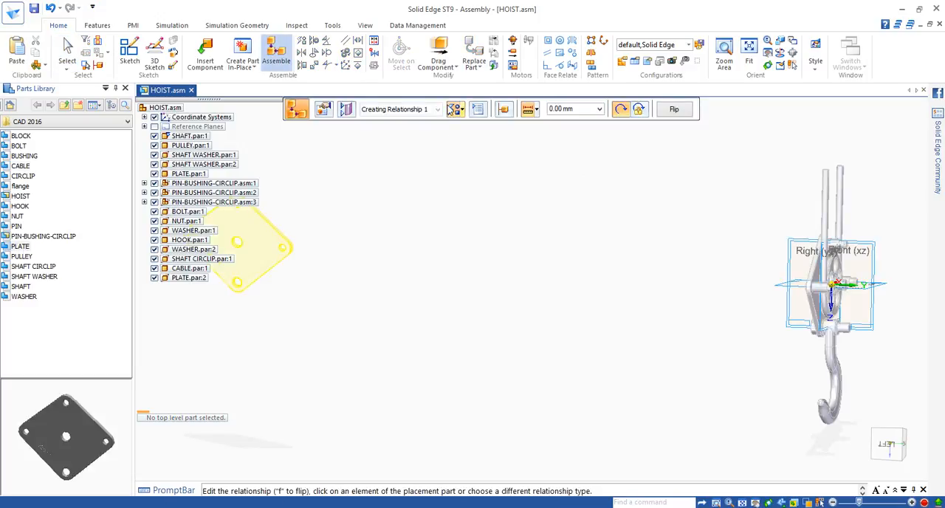
left_click(463, 110)
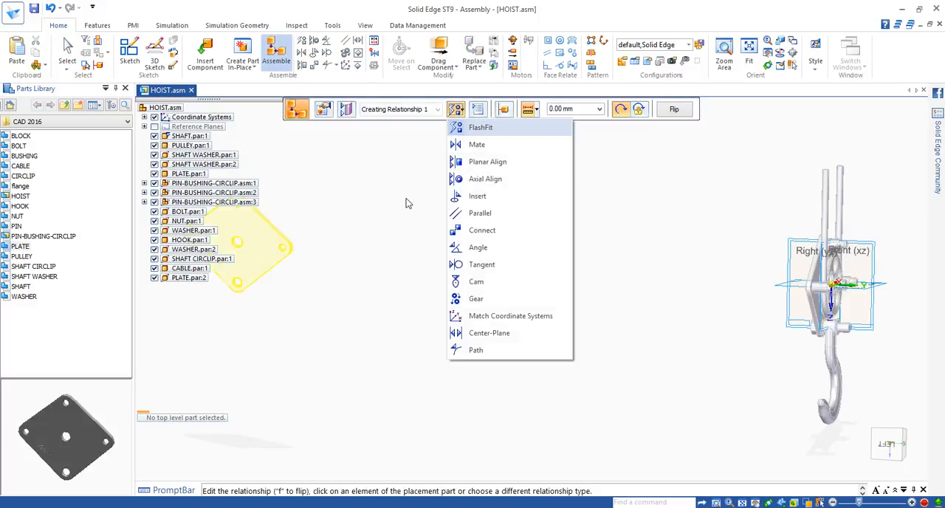
left_click(484, 180)
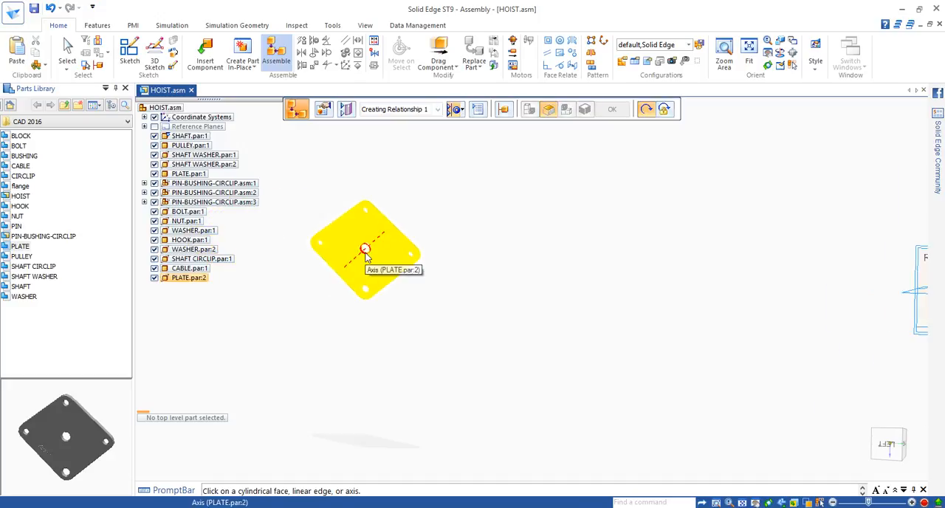
left_click(367, 251)
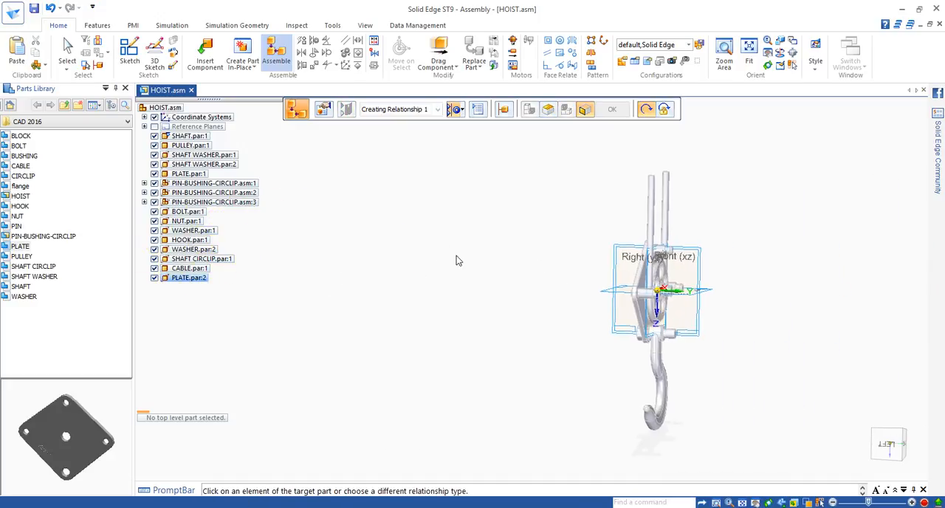
scroll(683, 299, "up", 5)
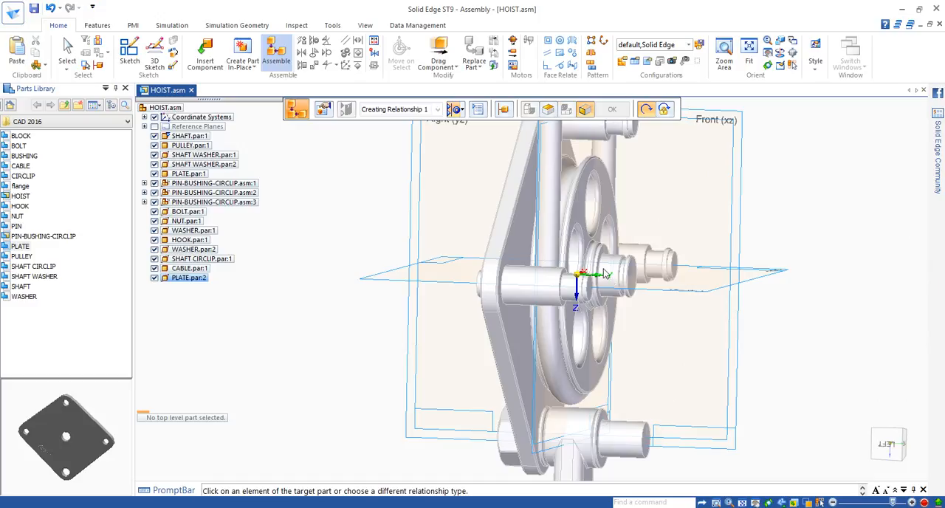
left_click(604, 273)
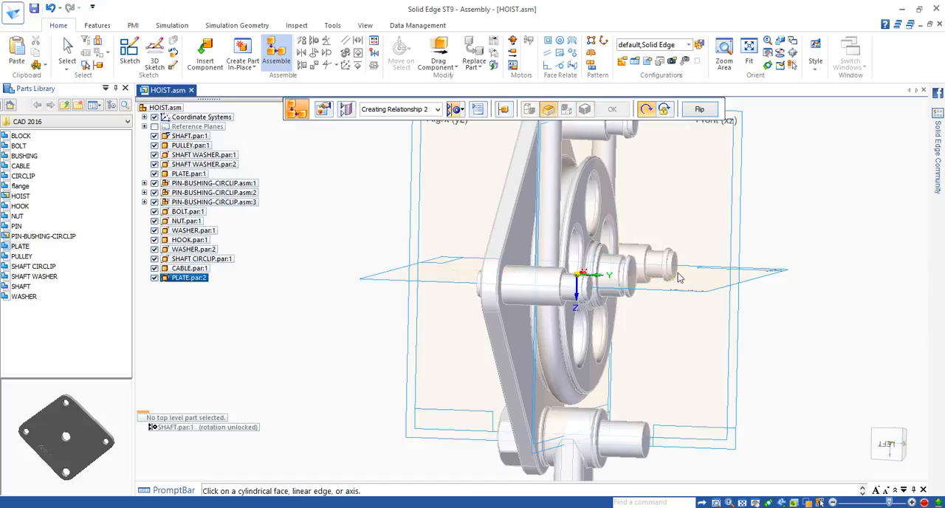
Mate the flat face of the new plate with the end face of the bushing on the upper pin.
scroll(403, 262, "down", 4)
scroll(400, 262, "up", 3)
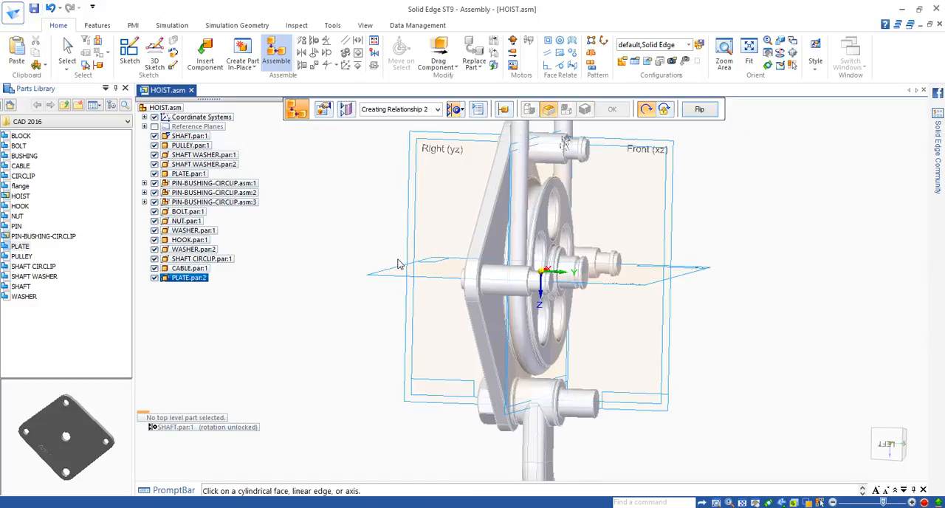
middle_click_drag(319, 244, 714, 285, "shift")
scroll(511, 272, "up", 3)
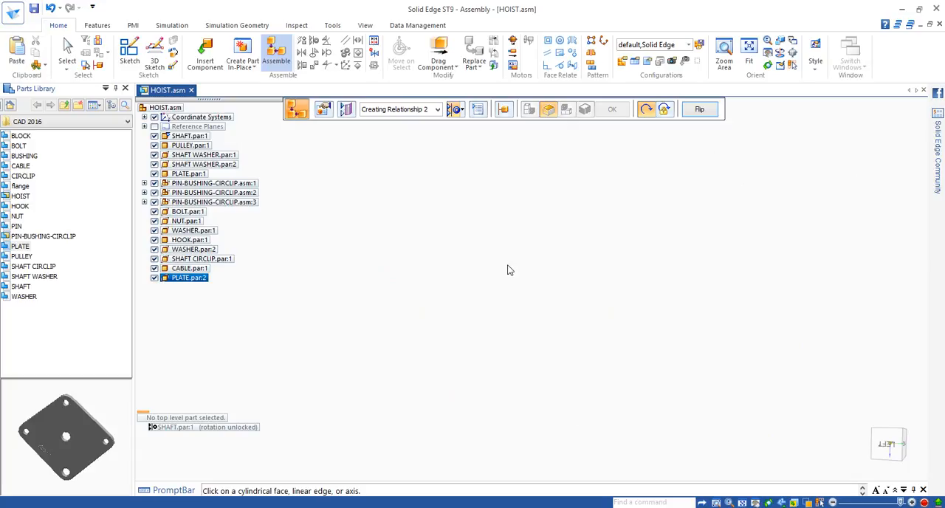
scroll(503, 269, "down", 7)
scroll(499, 264, "down", 3)
middle_click_drag(356, 263, 486, 265, "shift")
scroll(444, 263, "up", 3)
scroll(444, 269, "up", 2)
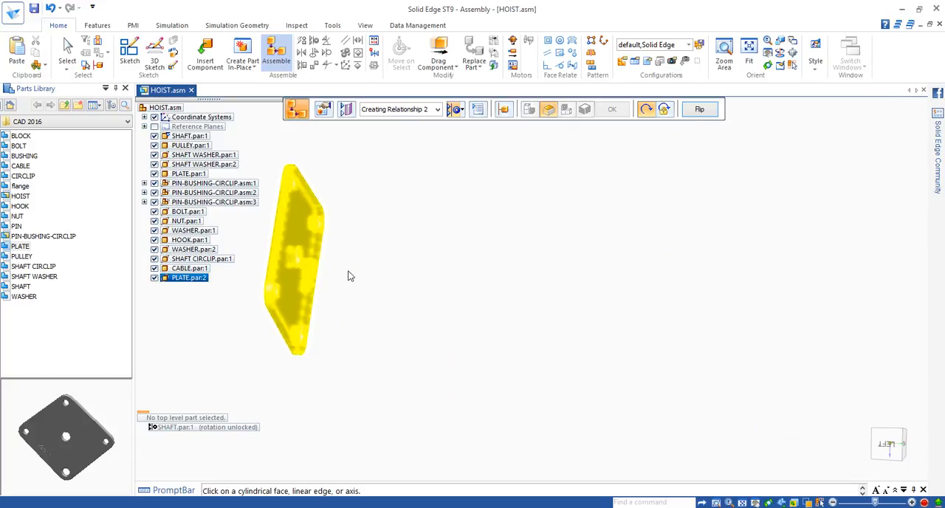
left_click(463, 109)
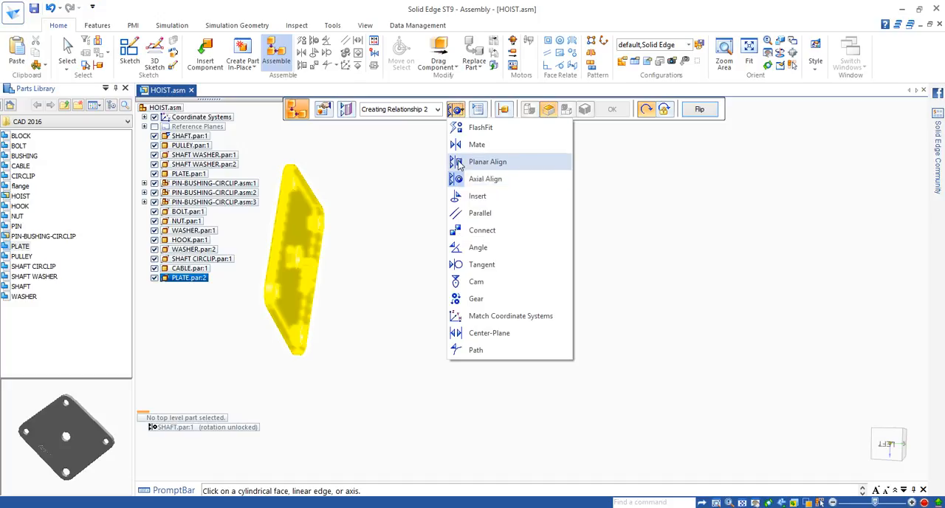
left_click(459, 145)
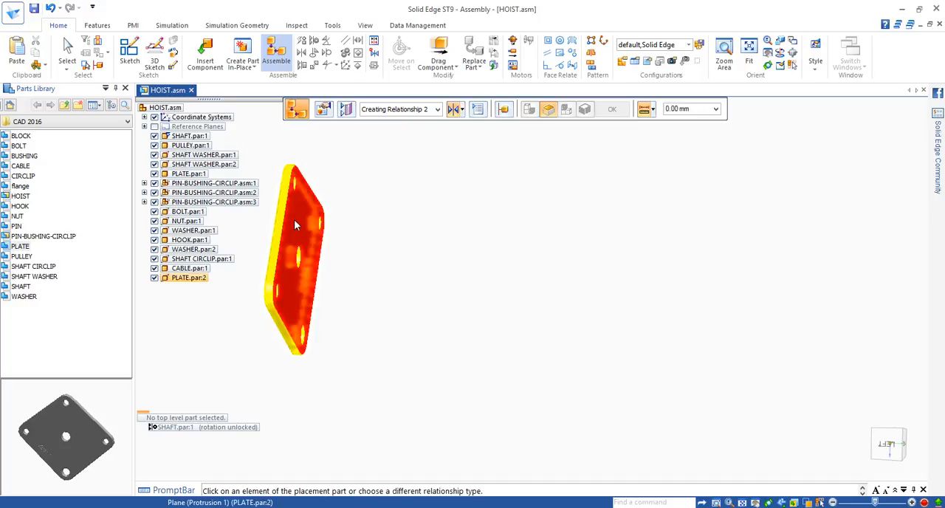
left_click(293, 220)
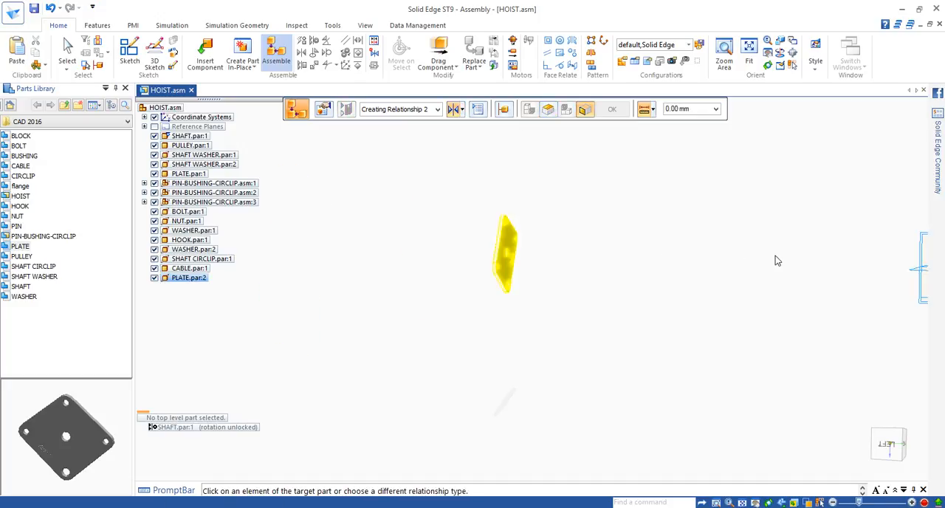
middle_click_drag(545, 240, 521, 237, "shift")
middle_click_drag(739, 261, 706, 285)
scroll(679, 284, "up", 5)
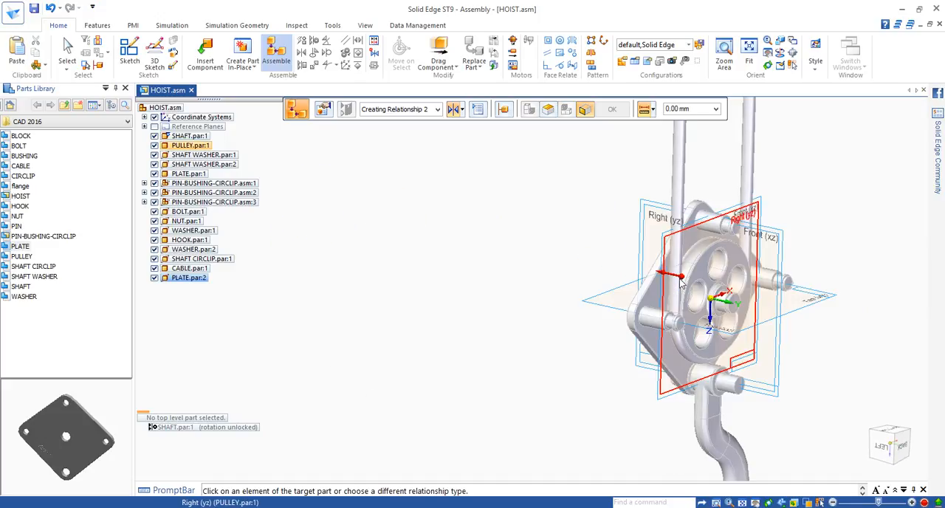
scroll(680, 283, "up", 3)
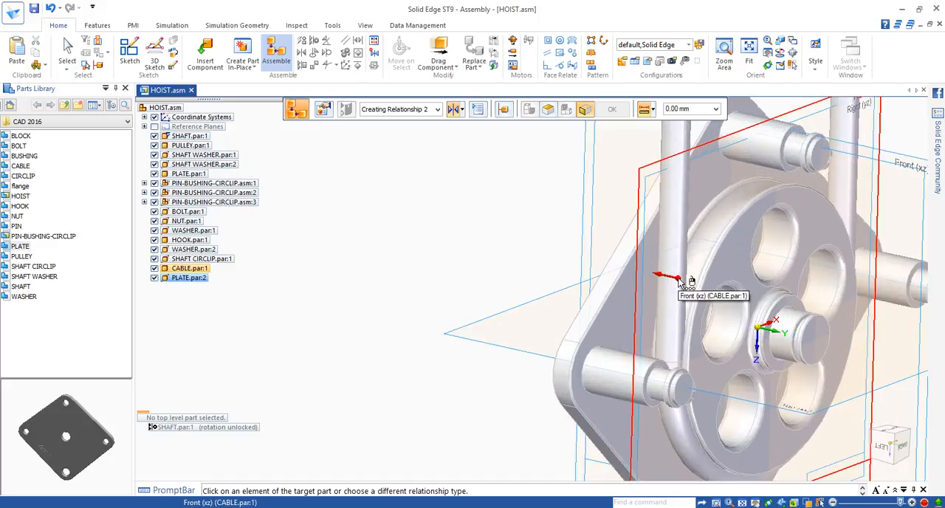
left_click(785, 164)
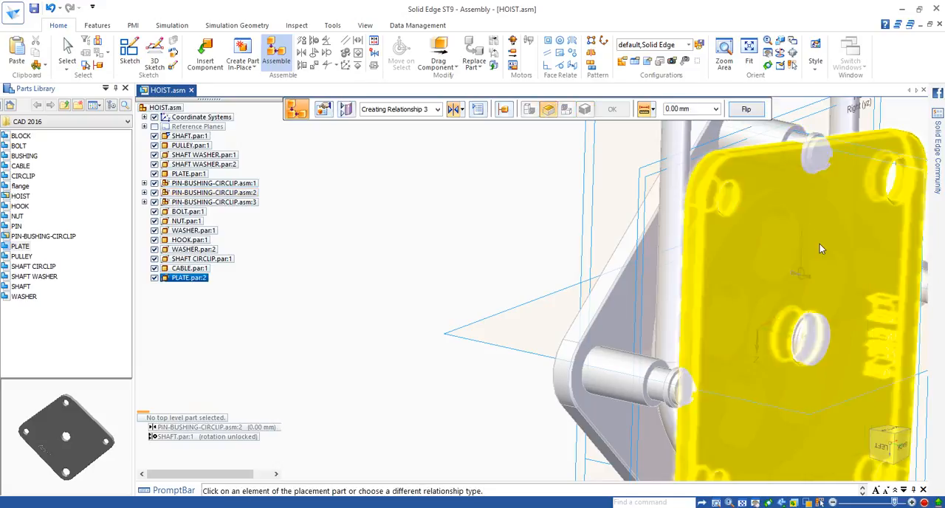
Axially align a corner hole of the new plate with the upper pin's bushing and finish placing the plate.
left_click(461, 109)
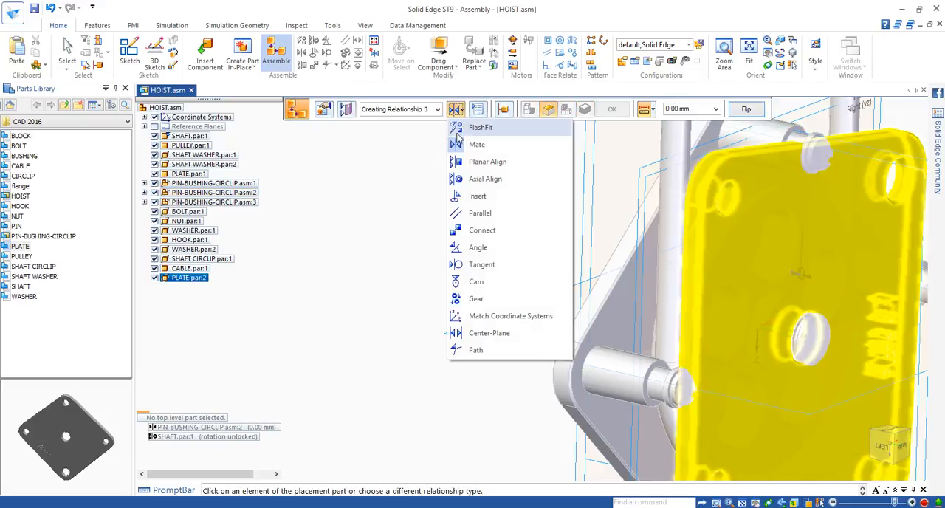
left_click(476, 179)
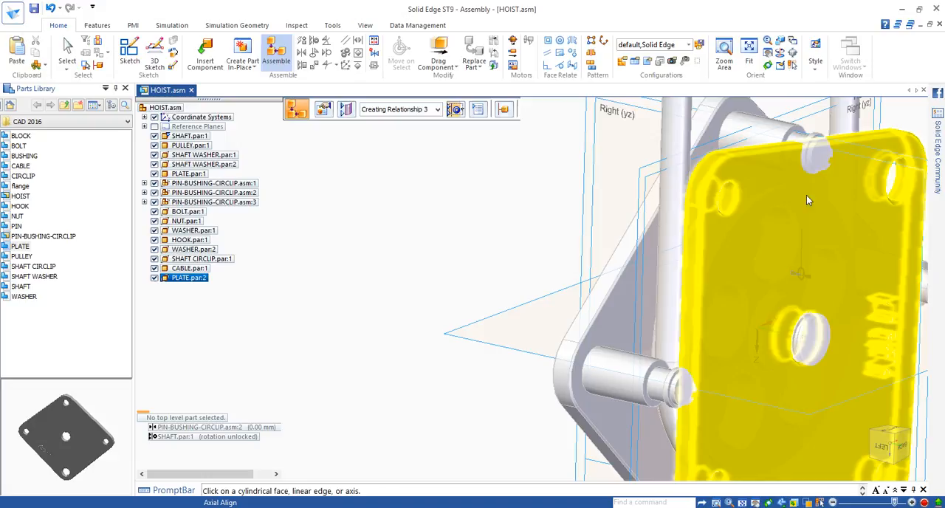
left_click(729, 196)
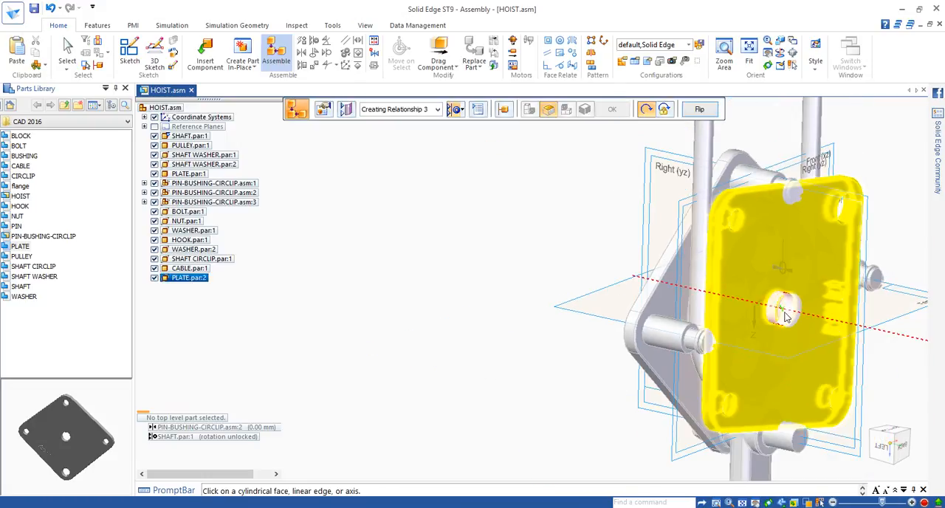
left_click(725, 408)
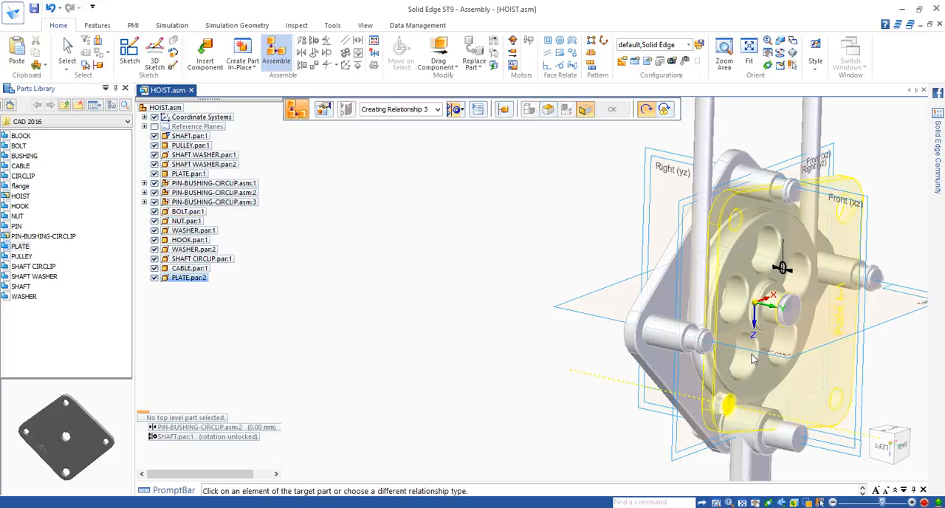
left_click(772, 191)
key("Escape")
middle_click_drag(891, 331, 849, 322)
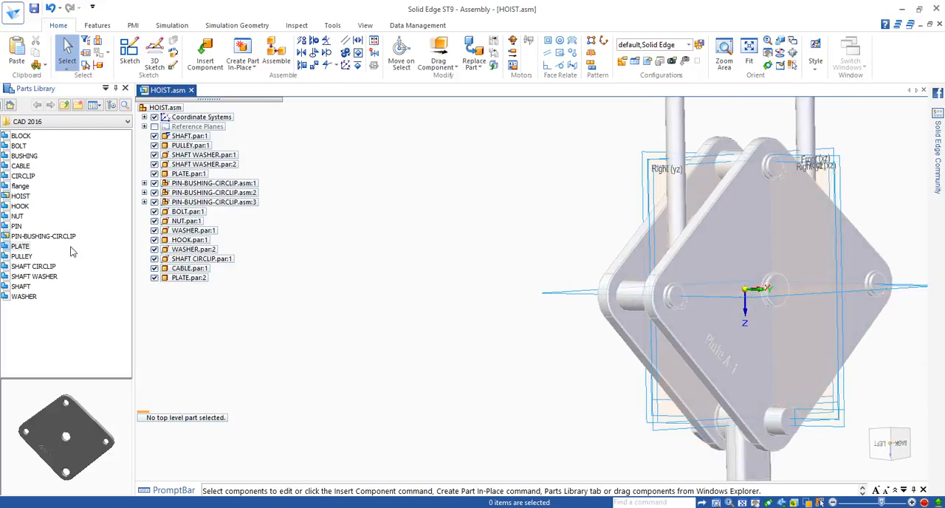
Insert another SHAFT CIRCLIP from the parts library and axially align it with the central hole of the new plate.
left_click(33, 267)
left_click_drag(33, 266, 336, 264)
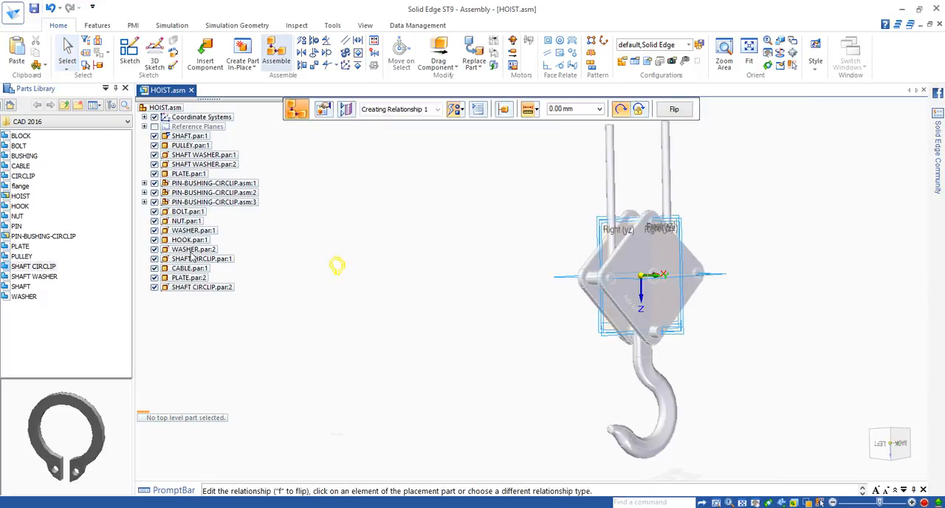
left_click(459, 109)
left_click(480, 179)
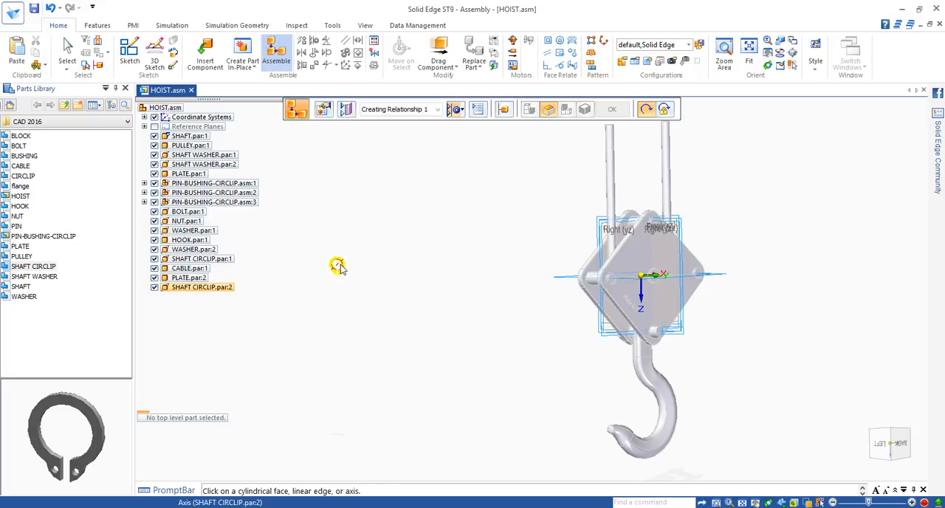
left_click(337, 268)
scroll(657, 276, "up", 5)
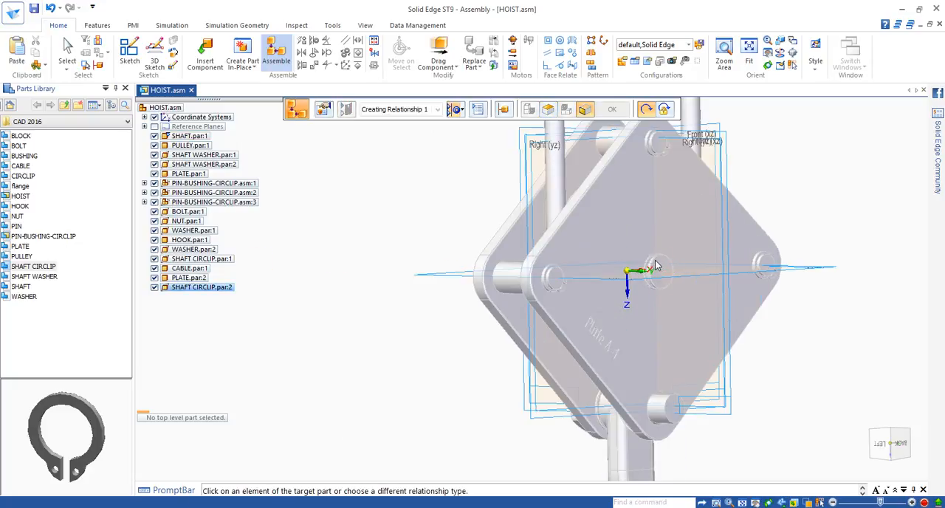
left_click(654, 279)
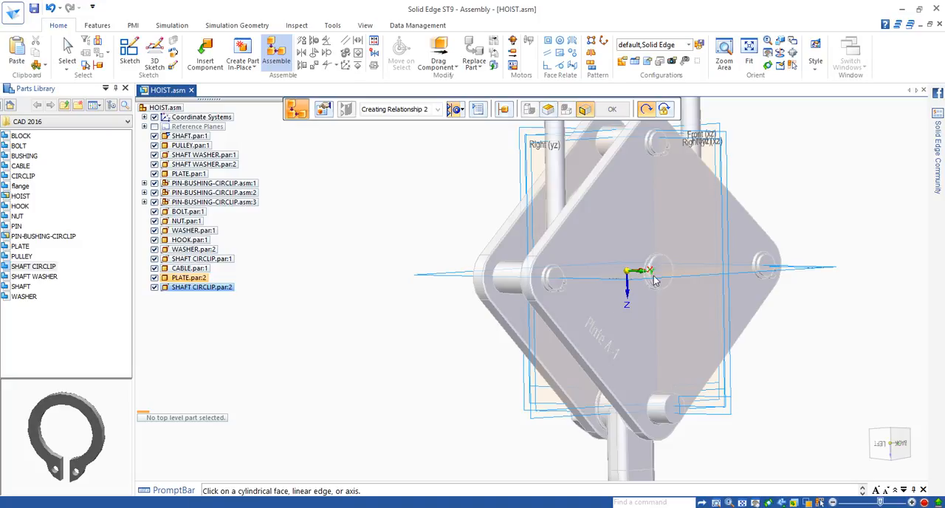
Mate the flat face of the new shaft circlip with the outer face of the new plate.
middle_click_drag(404, 327, 502, 315)
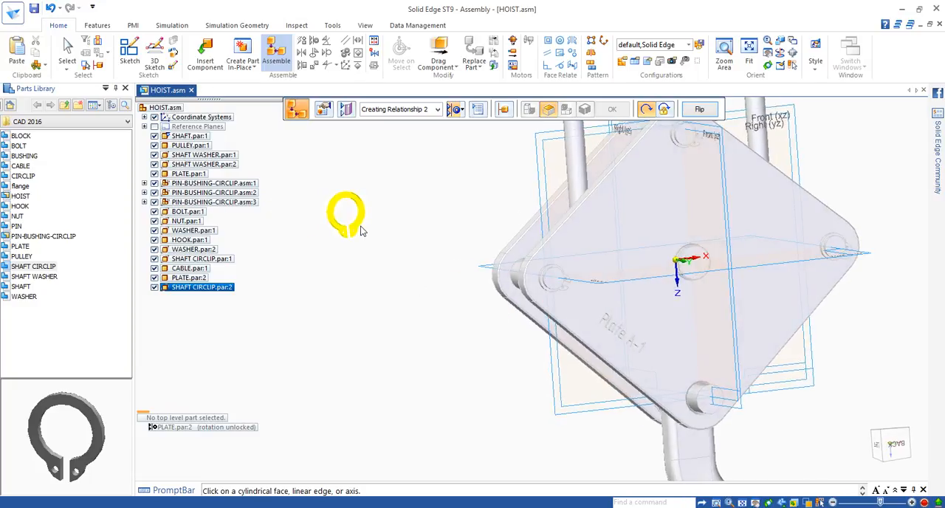
left_click(457, 110)
left_click(492, 143)
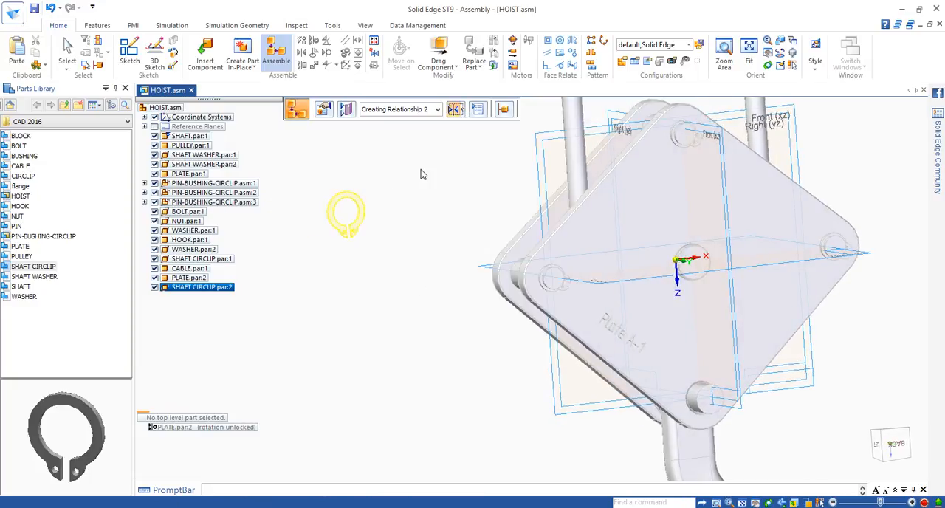
left_click(362, 208)
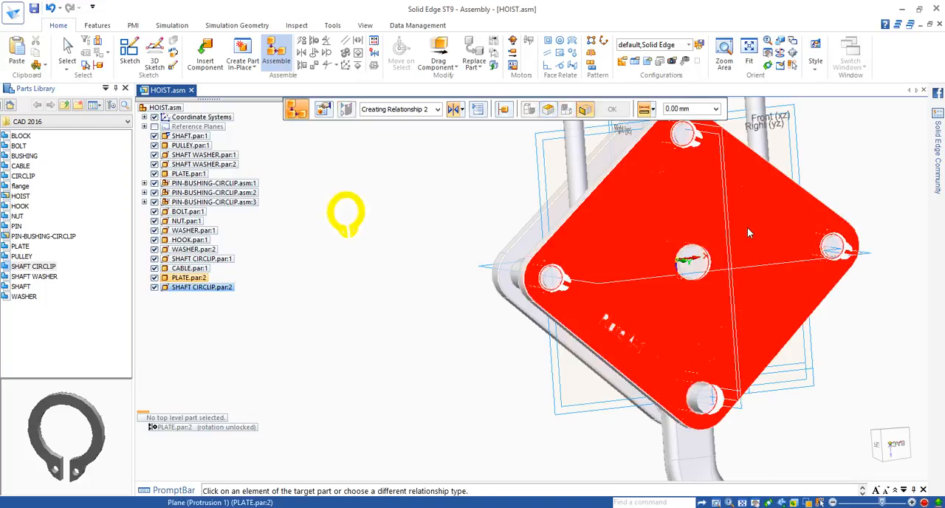
left_click(747, 228)
middle_click_drag(768, 232, 852, 238)
middle_click_drag(746, 258, 622, 231, "shift")
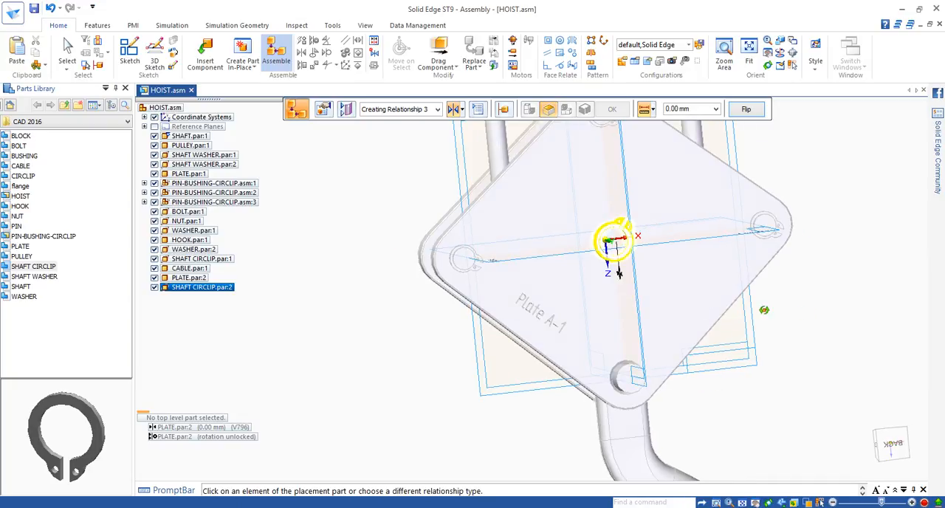
middle_click_drag(619, 273, 639, 279)
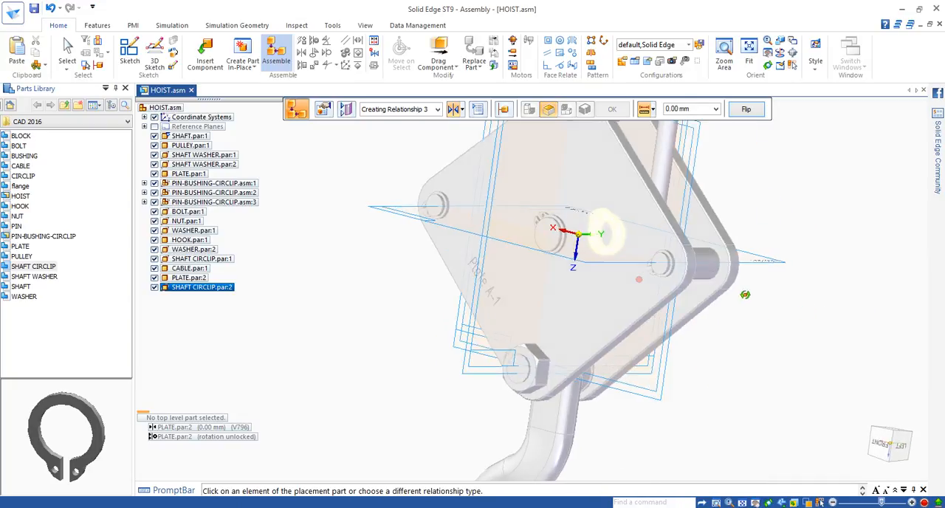
middle_click_drag(745, 294, 433, 294)
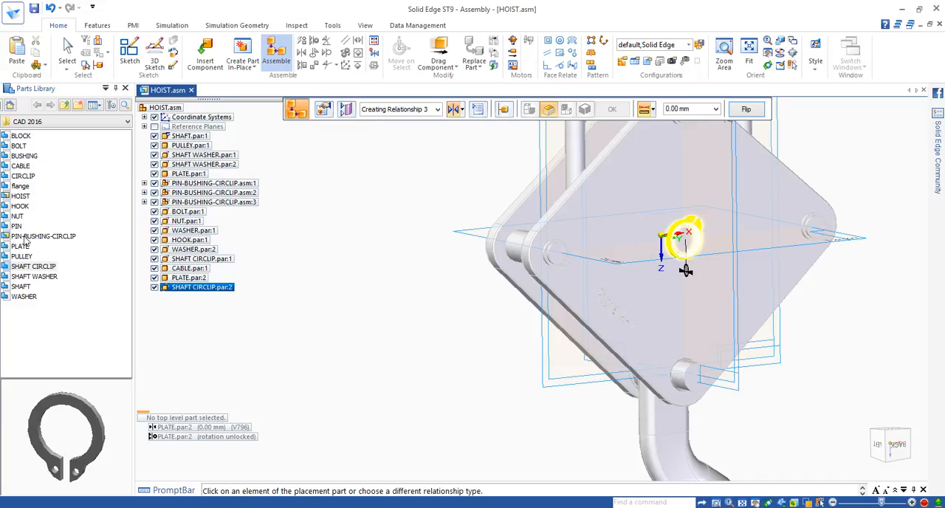
Insert another NUT from the parts library and axially align it with the new shaft circlip on the second plate.
left_click_drag(17, 216, 271, 269)
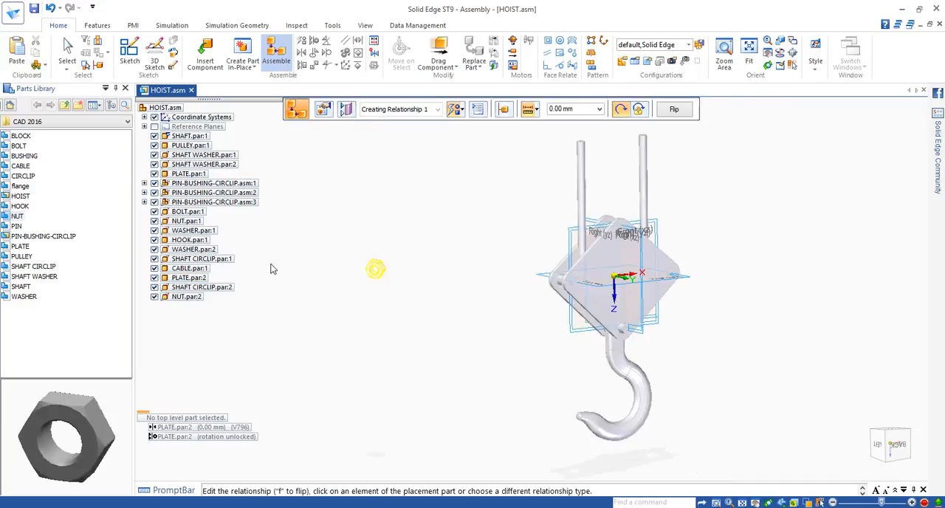
left_click(457, 110)
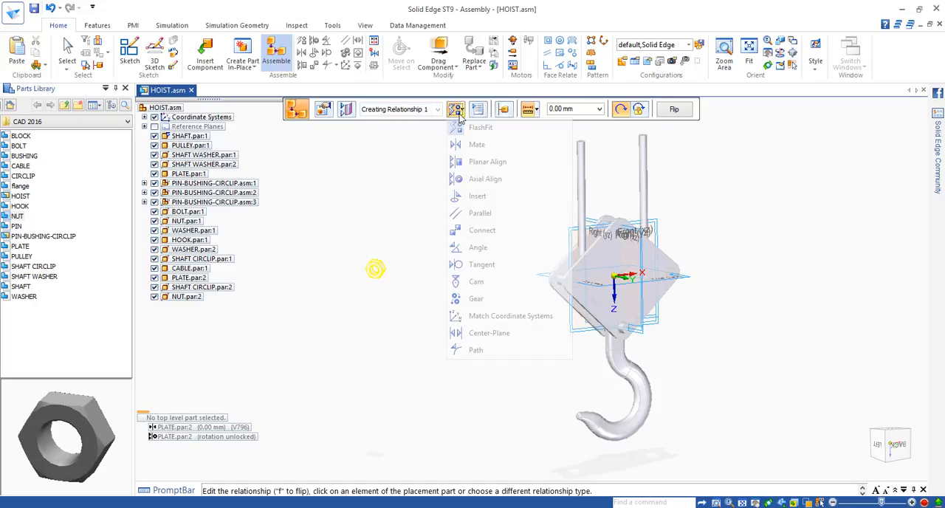
left_click(473, 185)
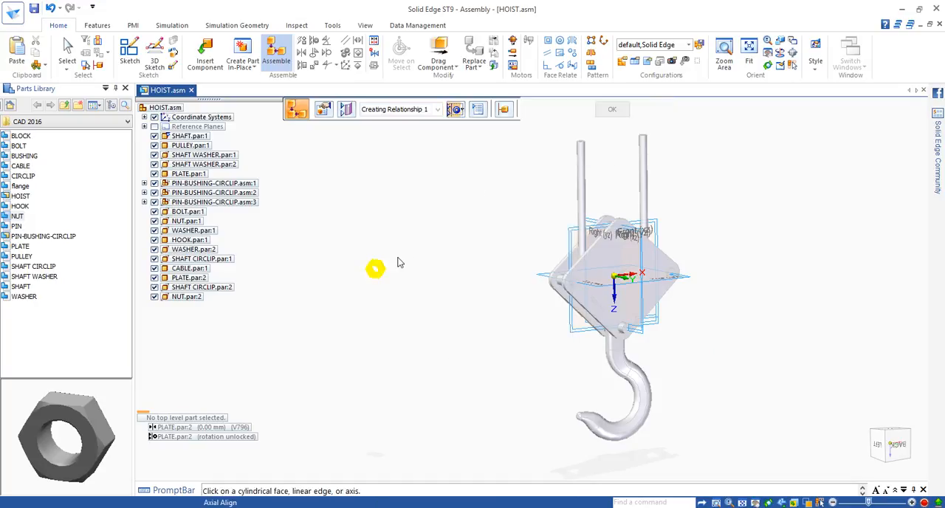
scroll(376, 272, "down", 2)
scroll(376, 271, "up", 5)
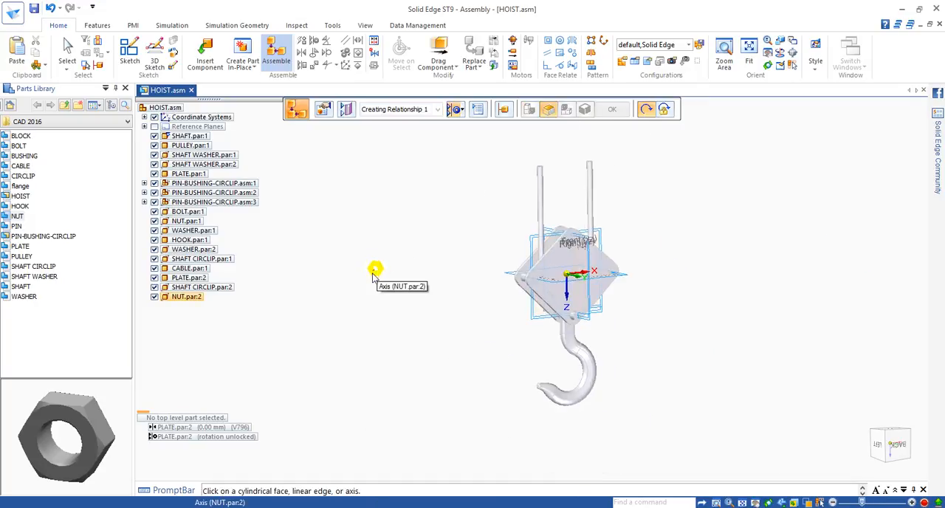
left_click(379, 267)
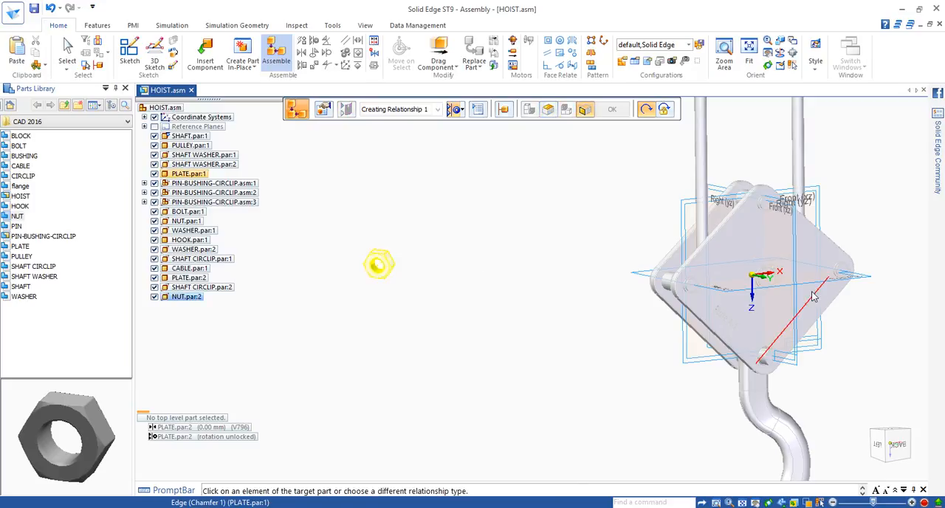
scroll(759, 287, "down", 2)
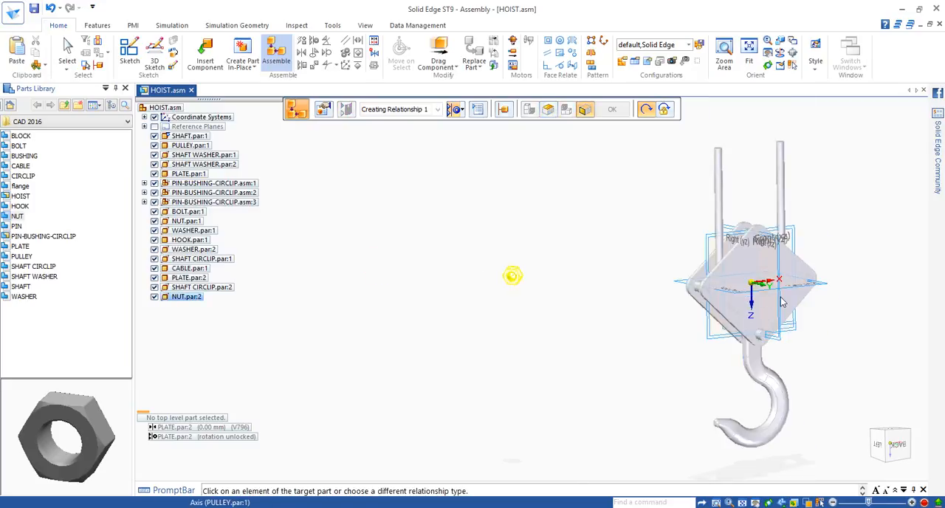
middle_click_drag(808, 295, 626, 307, "shift")
scroll(584, 299, "up", 5)
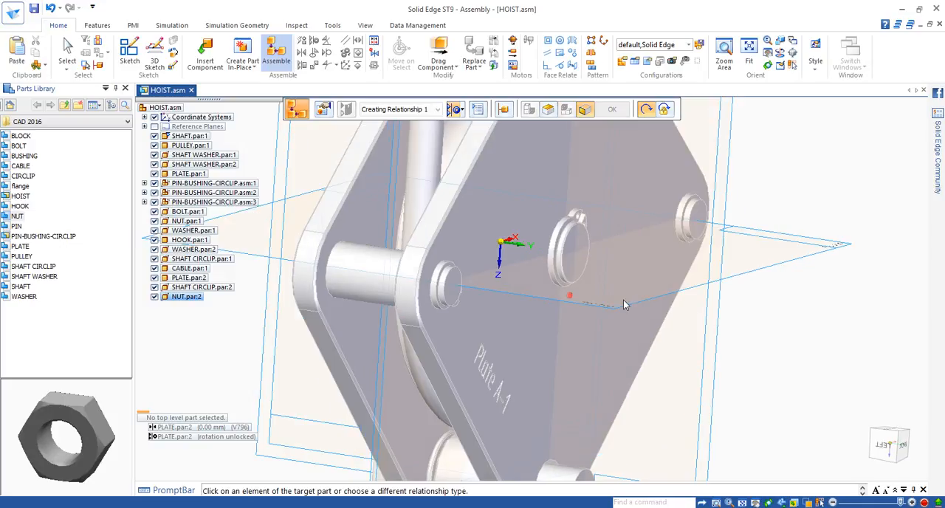
left_click(564, 253)
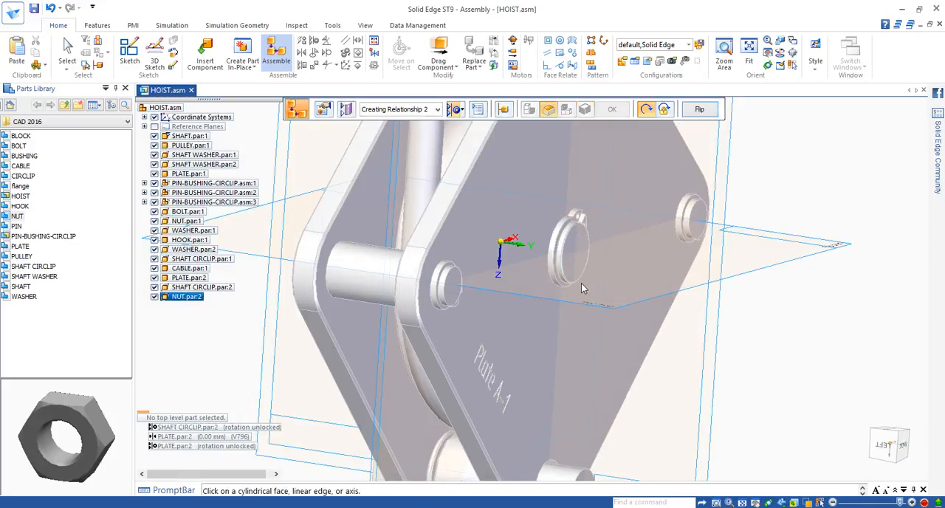
Try to axially align the new nut with the bolt at the lower corner of the plates.
middle_click_drag(581, 283, 533, 267)
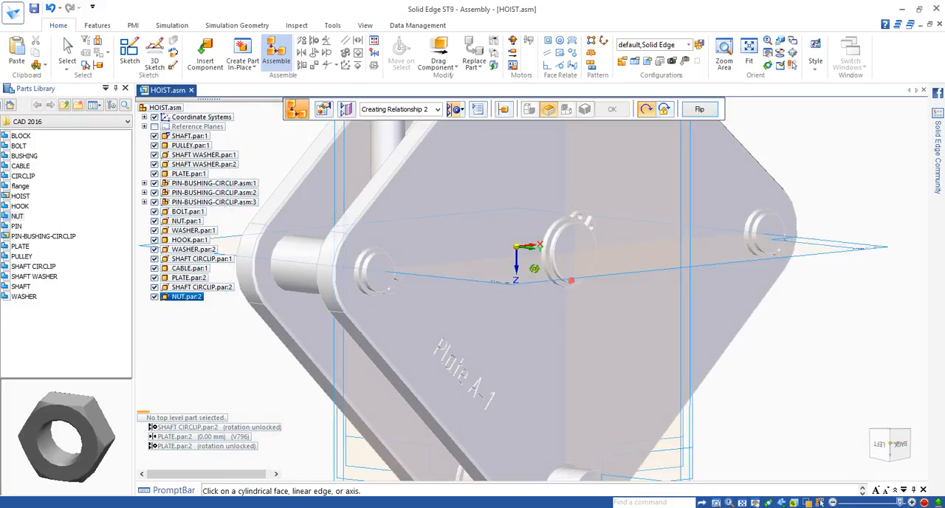
scroll(421, 262, "down", 5)
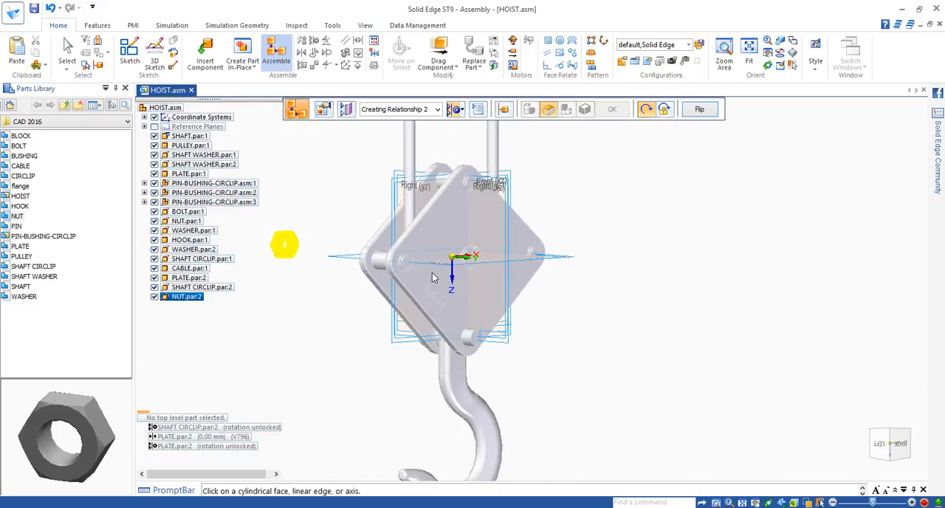
middle_click_drag(456, 274, 470, 277)
middle_click_drag(237, 235, 363, 249)
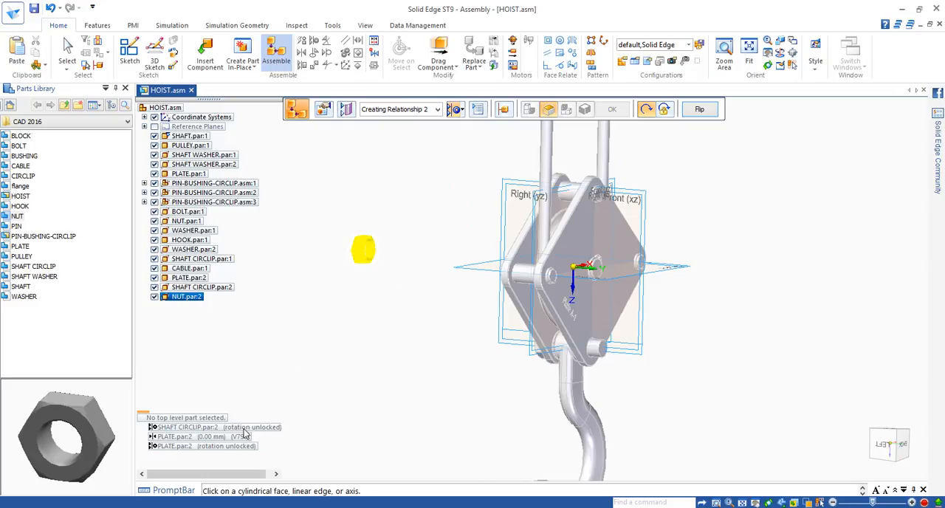
left_click(383, 256)
left_click(67, 50)
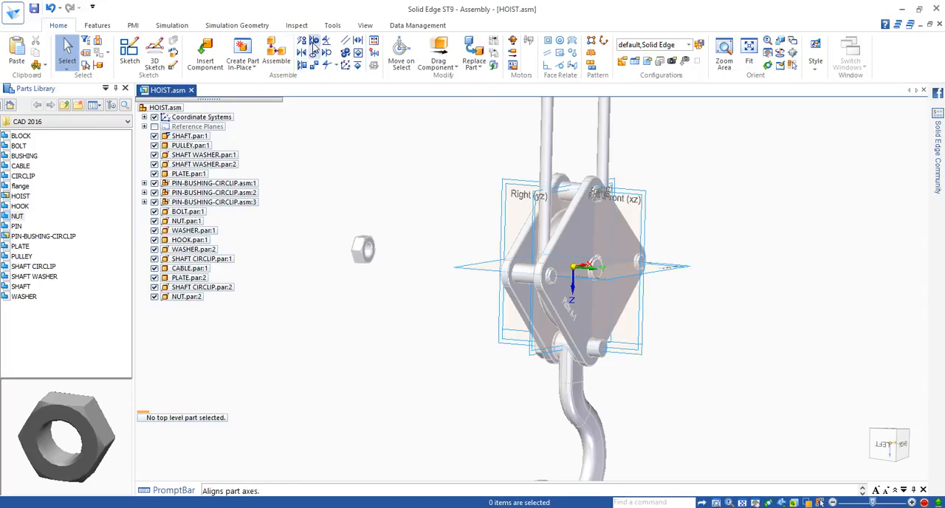
left_click(381, 253)
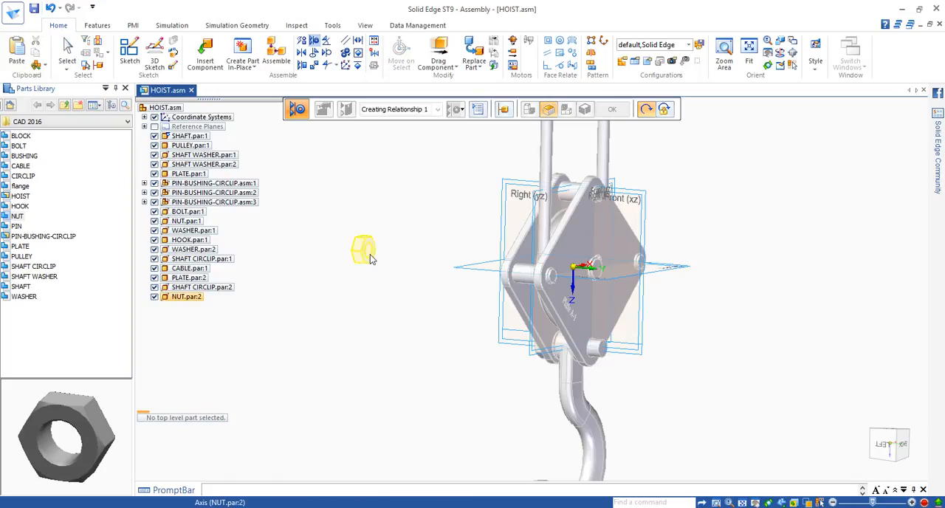
left_click(599, 352)
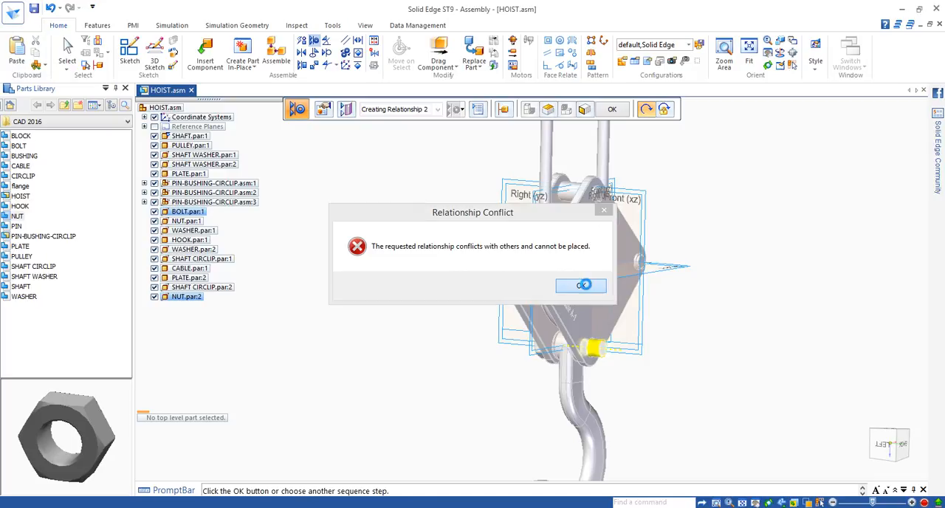
left_click(583, 286)
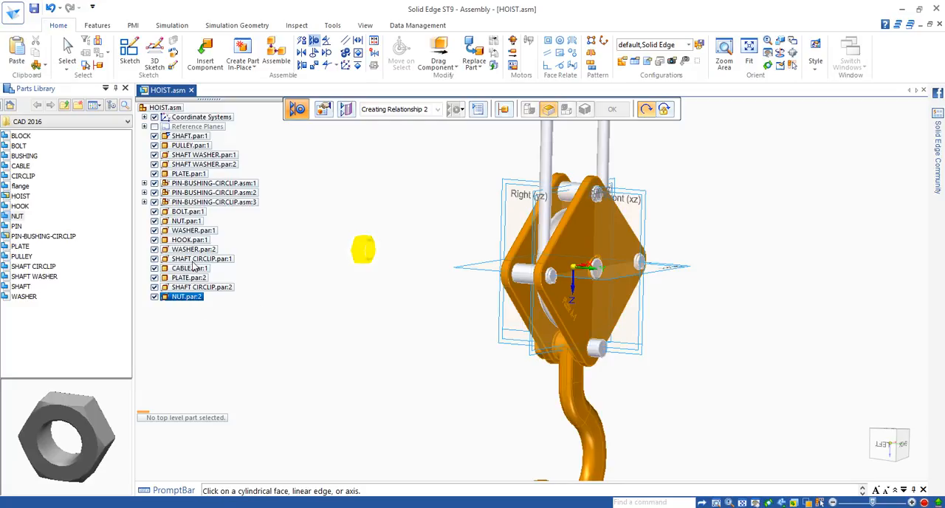
Delete the new nut's axial alignment relationship with the shaft circlip.
left_click(69, 49)
left_click(181, 299)
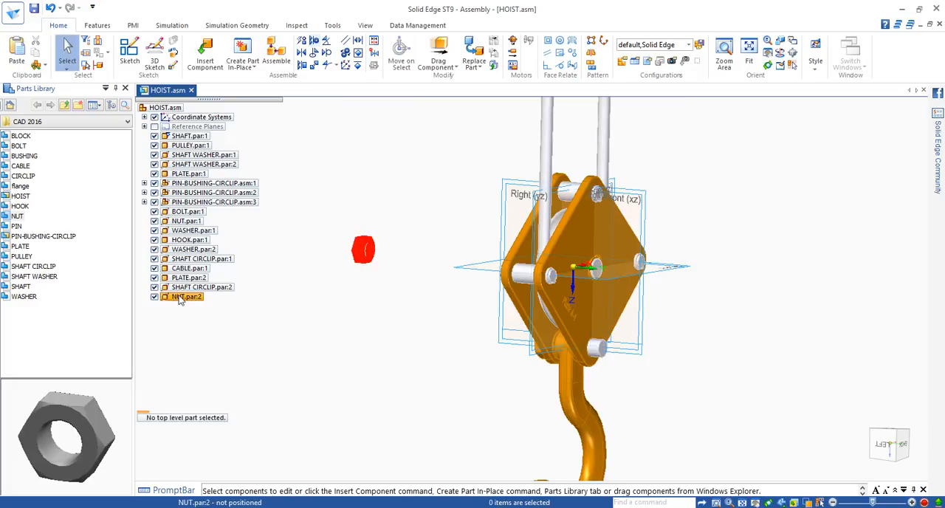
left_click(185, 427)
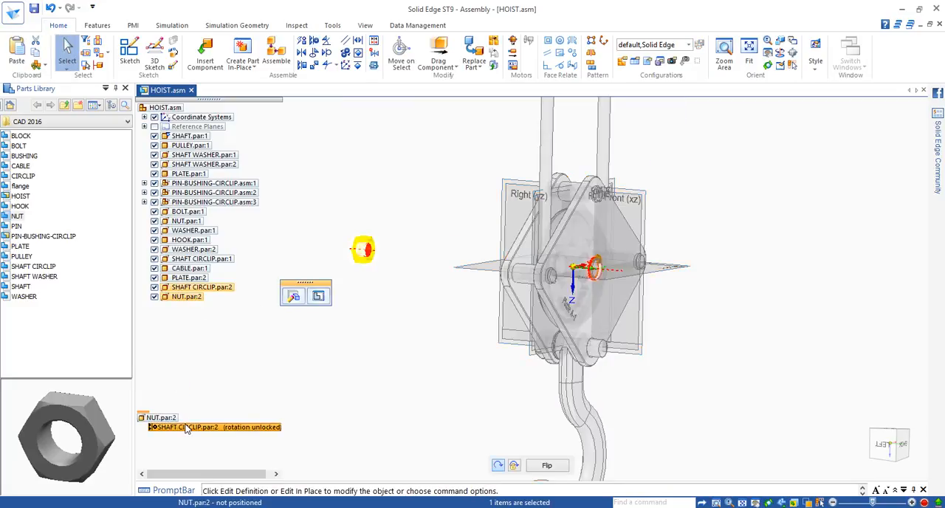
key("Delete")
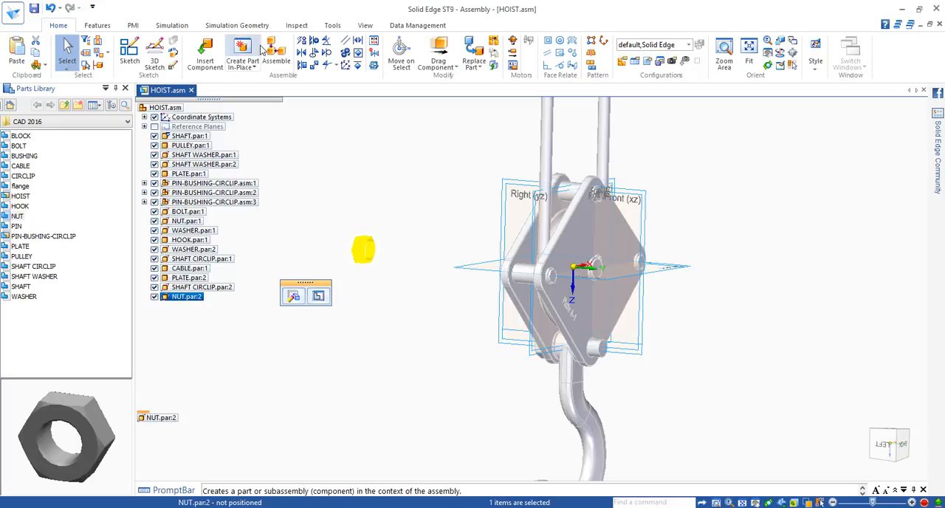
Axially align the new nut's hole with the bolt at the lower corner of the plates.
left_click(314, 42)
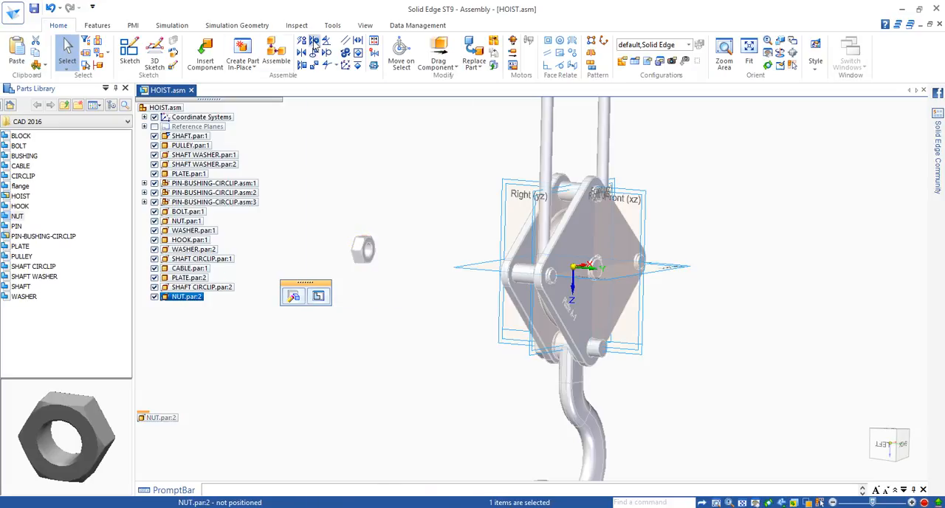
left_click(364, 251)
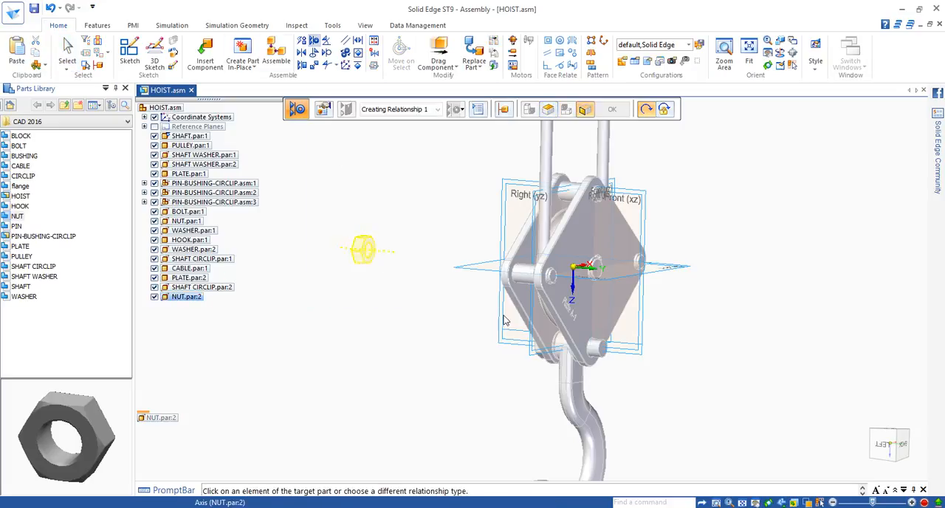
left_click(595, 348)
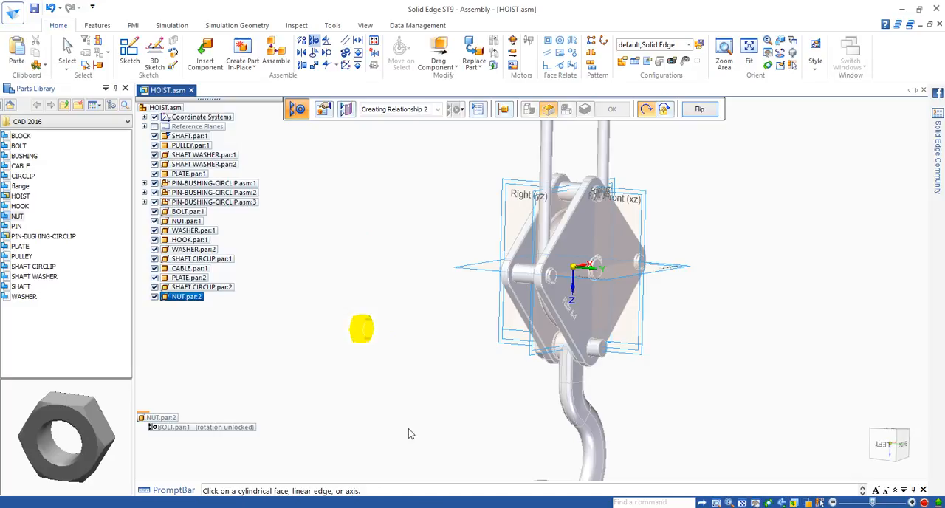
Mate the flat face of the new nut with the outer face of the second plate at 0.00 mm offset.
scroll(392, 345, "up", 5)
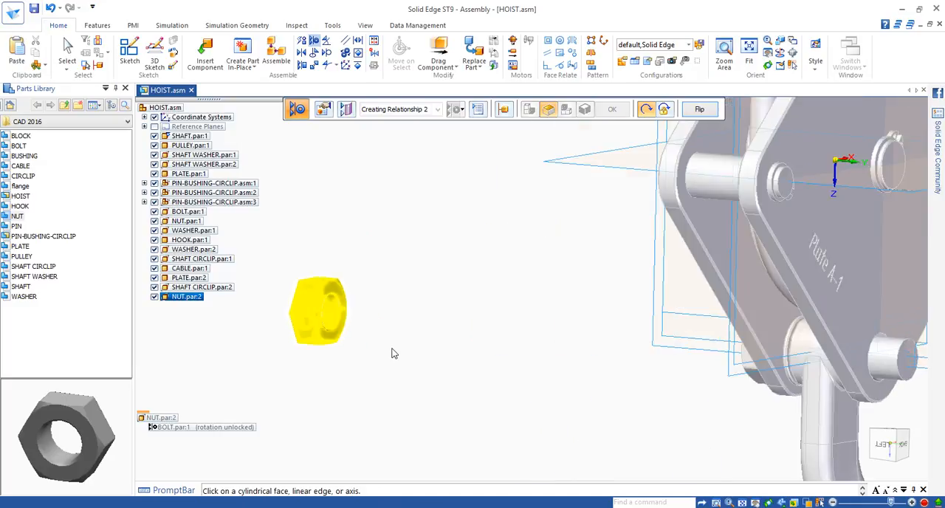
scroll(392, 354, "down", 4)
middle_click_drag(390, 352, 479, 349)
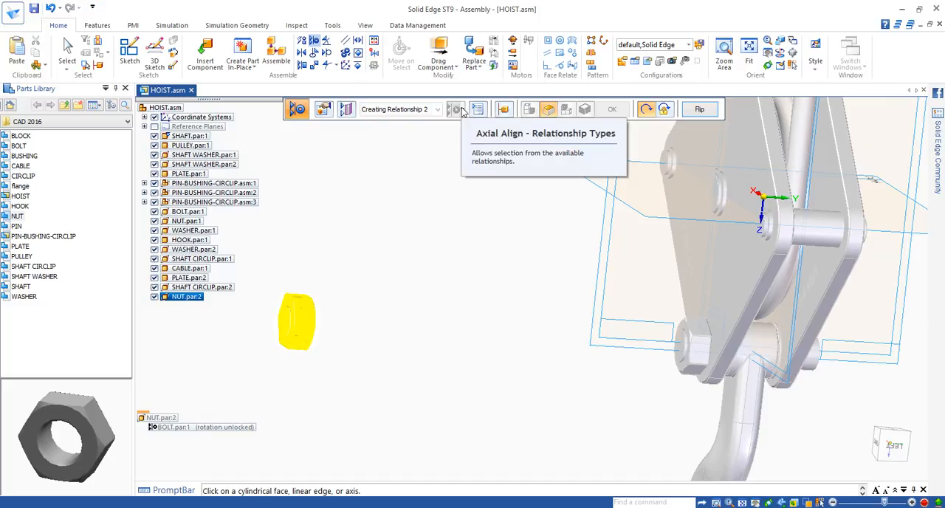
left_click(307, 54)
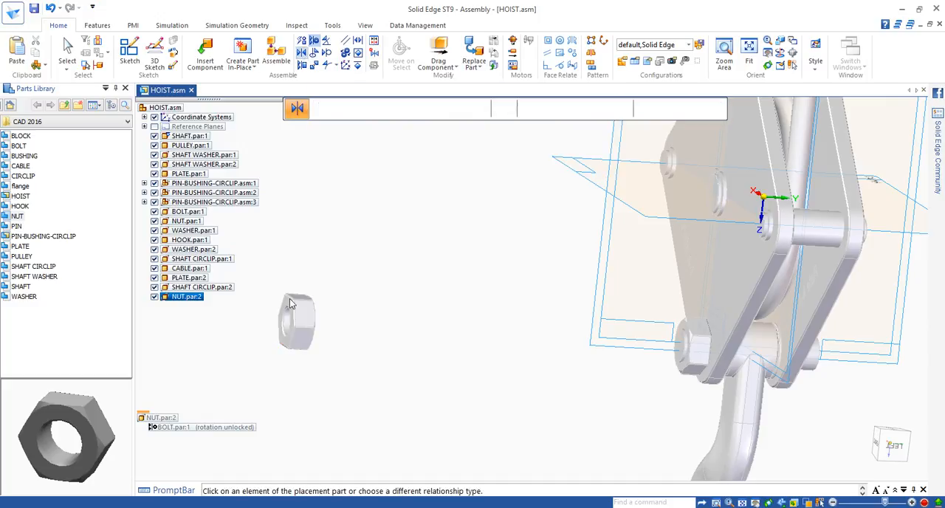
left_click(291, 301)
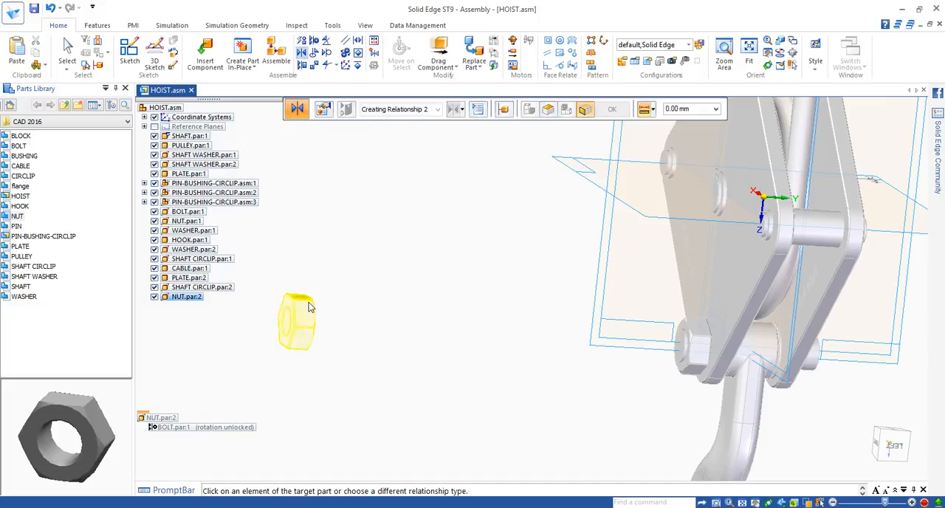
left_click(303, 54)
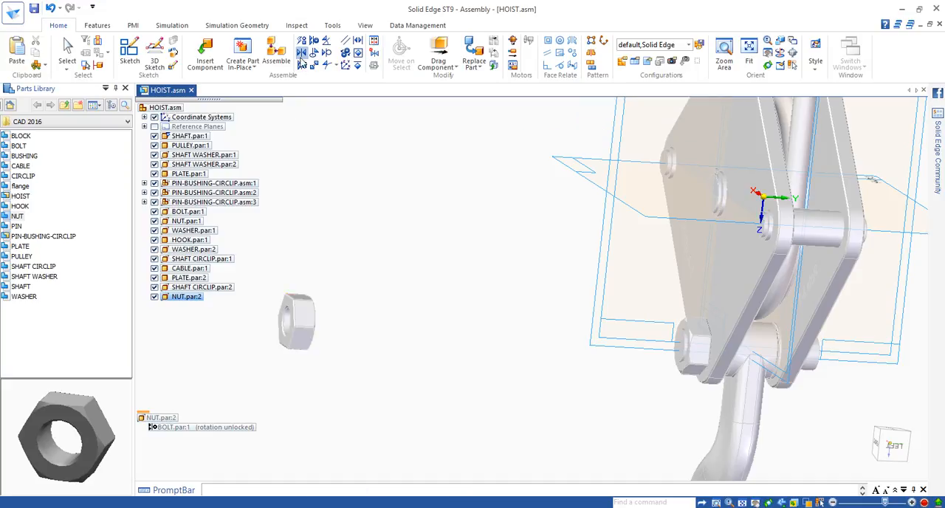
left_click(303, 54)
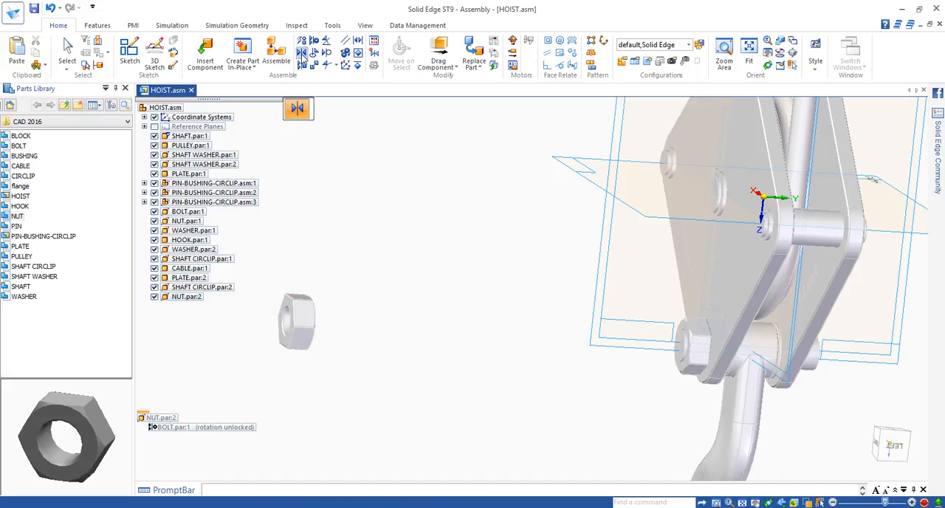
left_click(292, 316)
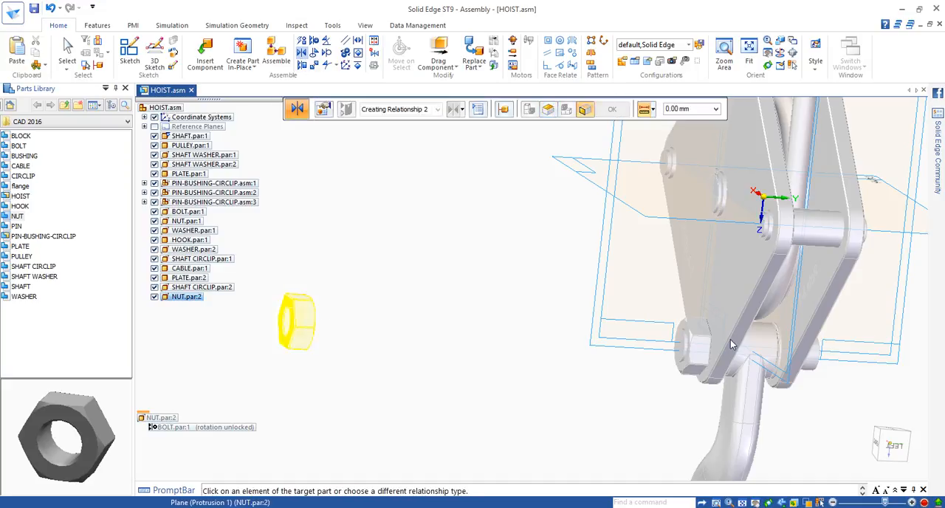
middle_click_drag(783, 343, 656, 338)
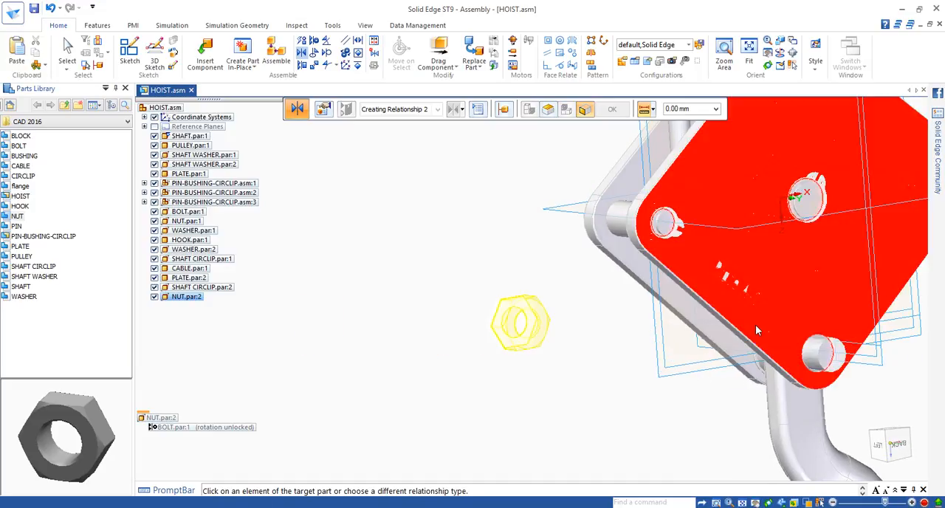
left_click(752, 325)
Finish placing the nut and examine its seating and the whole hoist assembly from several sides.
middle_click_drag(782, 350, 837, 347)
scroll(818, 372, "up", 2)
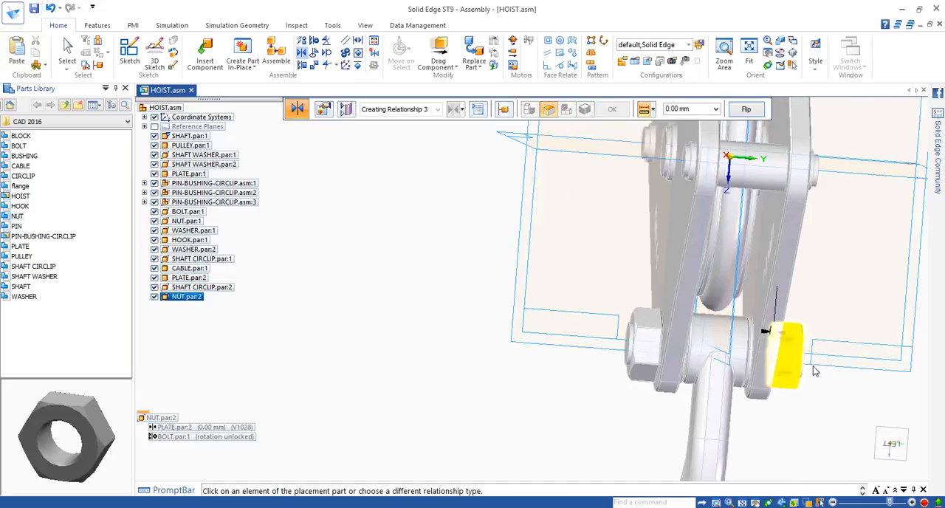
scroll(814, 358, "down", 4)
scroll(752, 381, "up", 1)
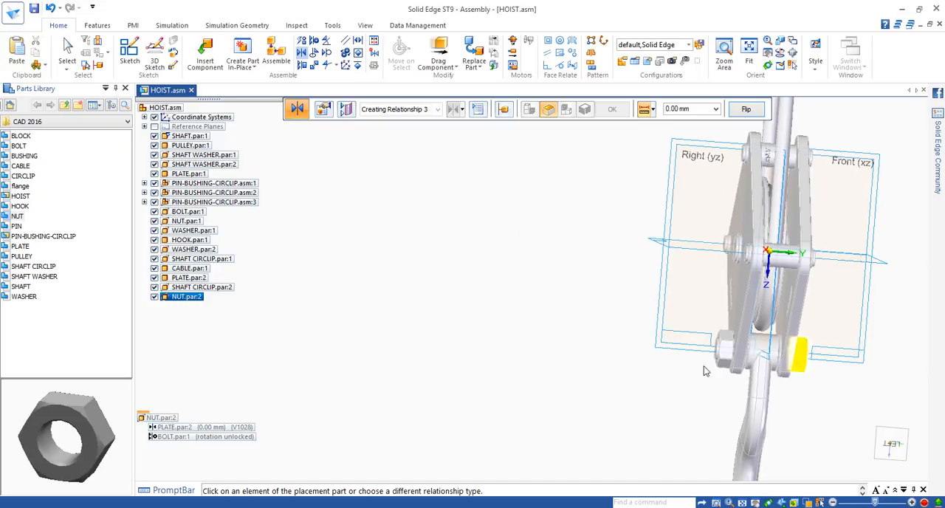
middle_click_drag(702, 370, 584, 314)
scroll(568, 331, "down", 3)
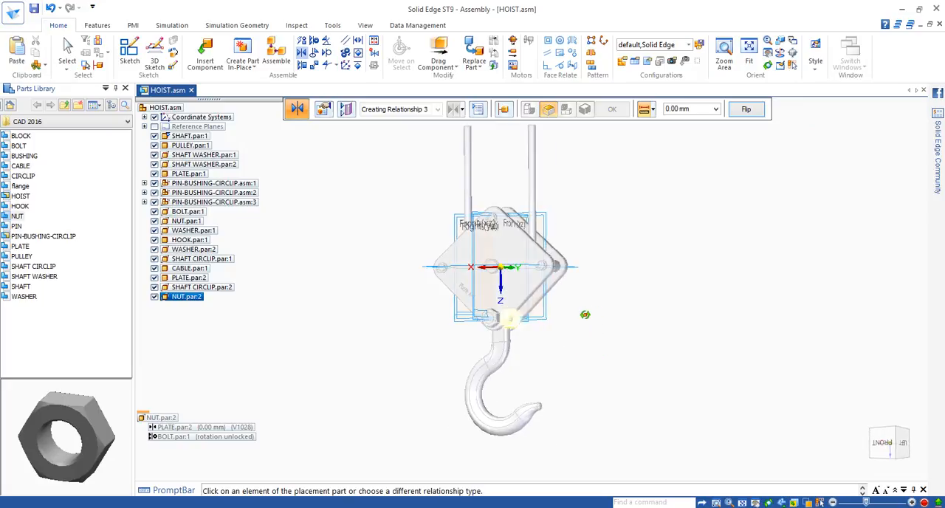
left_click(66, 48)
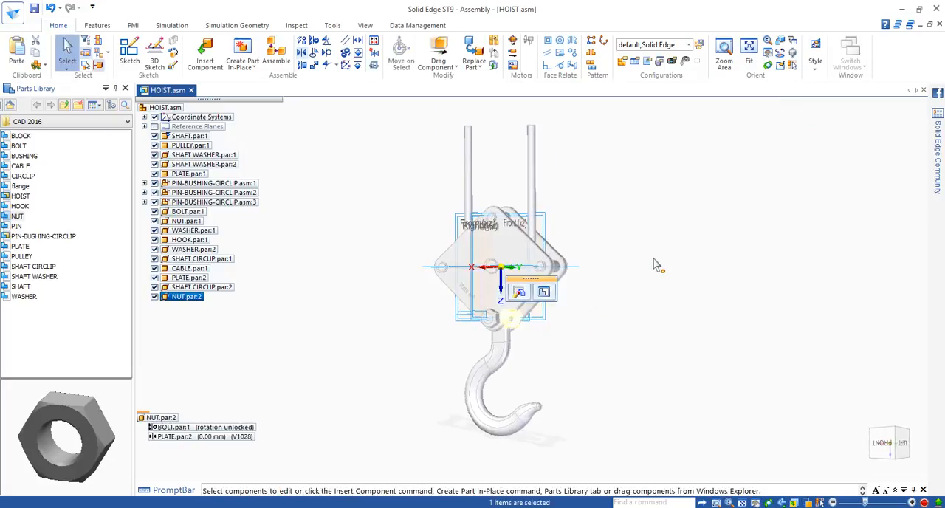
middle_click_drag(656, 264, 439, 279)
left_click(342, 253)
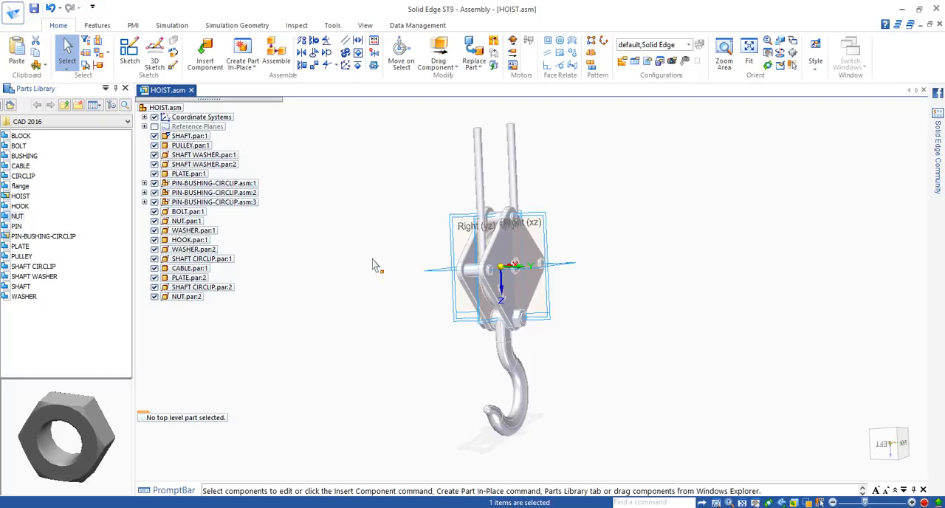
middle_click_drag(711, 313, 650, 296)
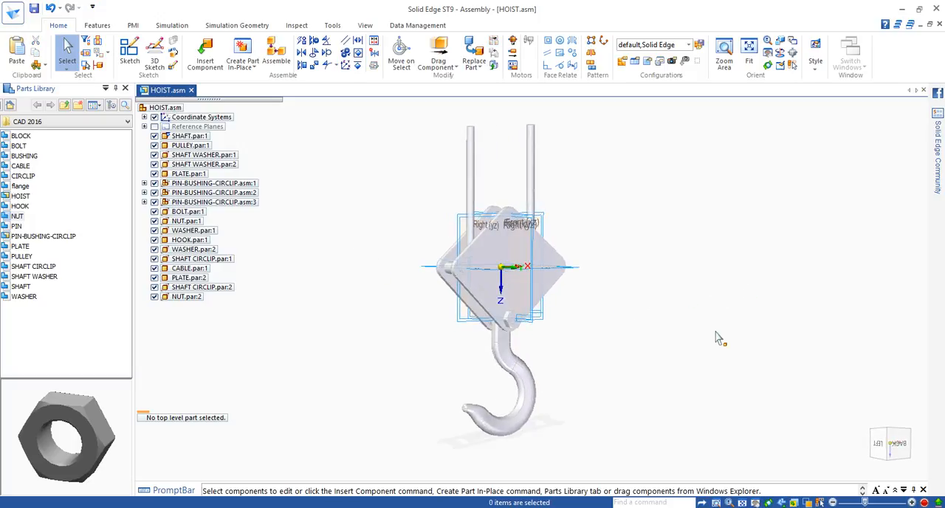